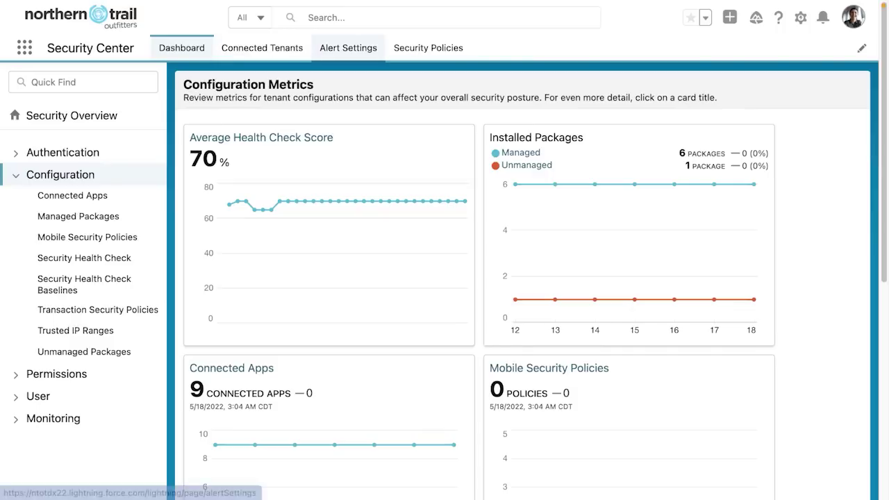
# Start a new alert in the alert settings and name it "Modify All Data"
pyautogui.click(348, 48)
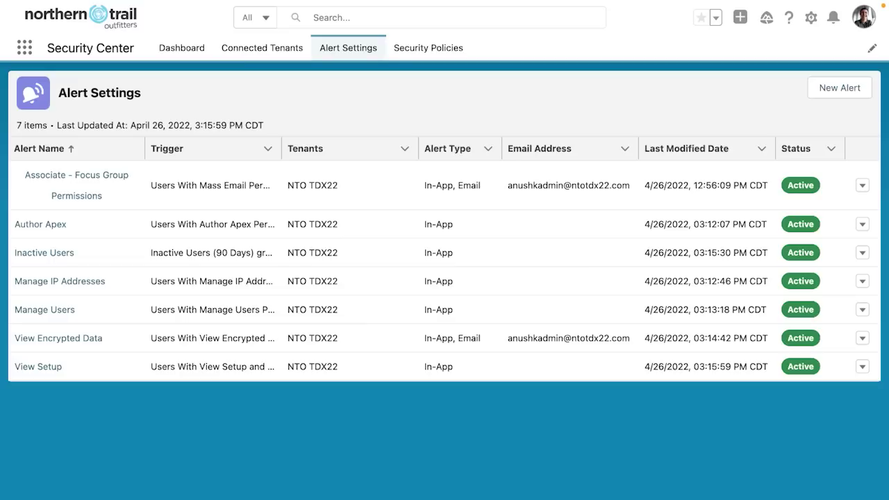
pyautogui.click(839, 88)
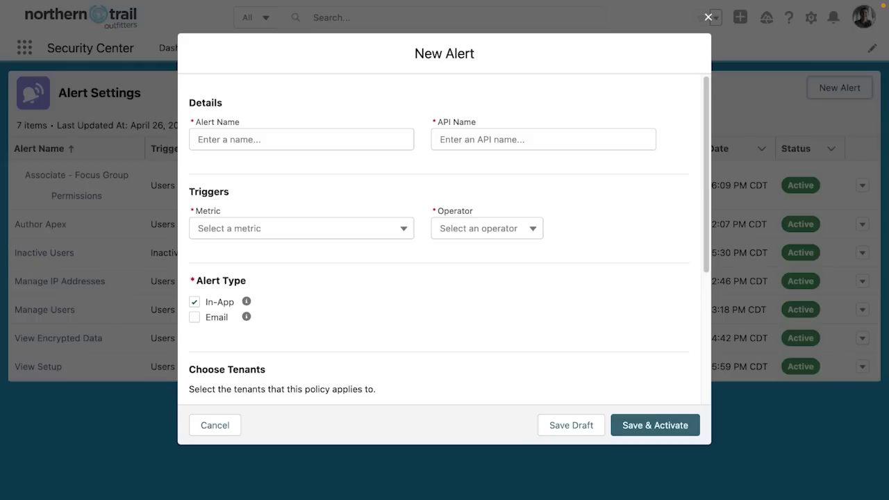
pyautogui.write('Modif')
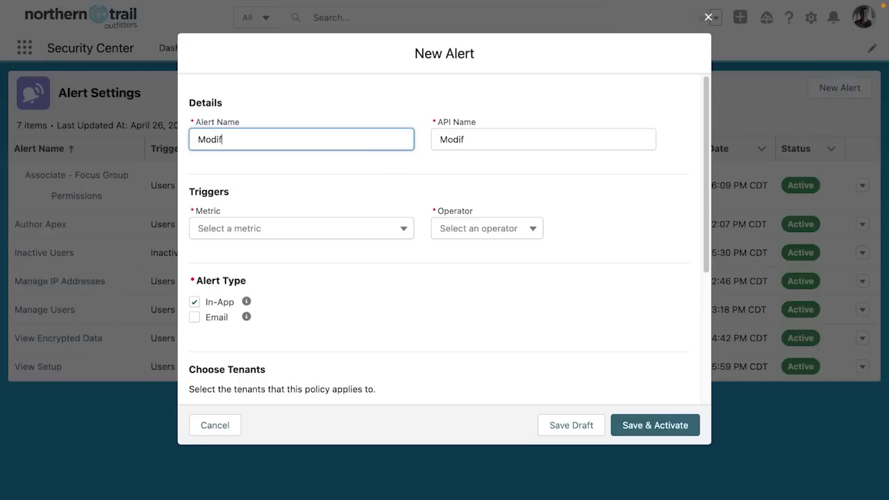
pyautogui.write('y All Data')
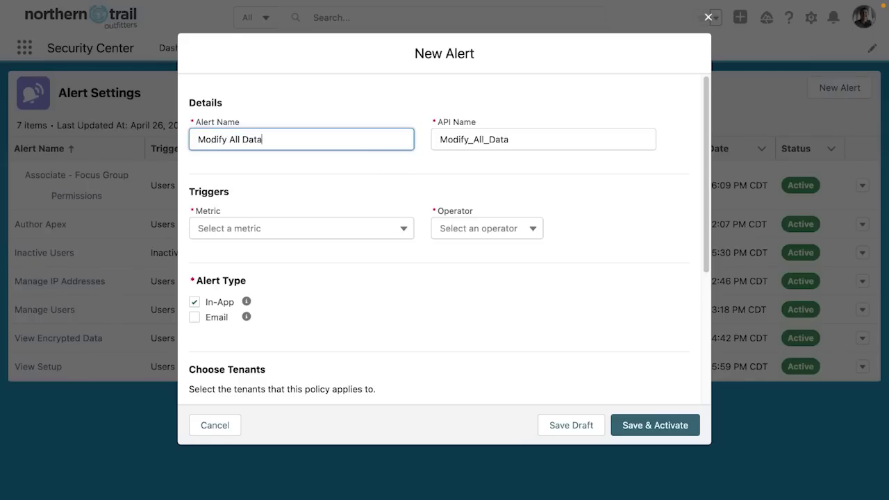
# Set the alert's trigger metric to "Users With Modify All Data Permission"
pyautogui.click(301, 228)
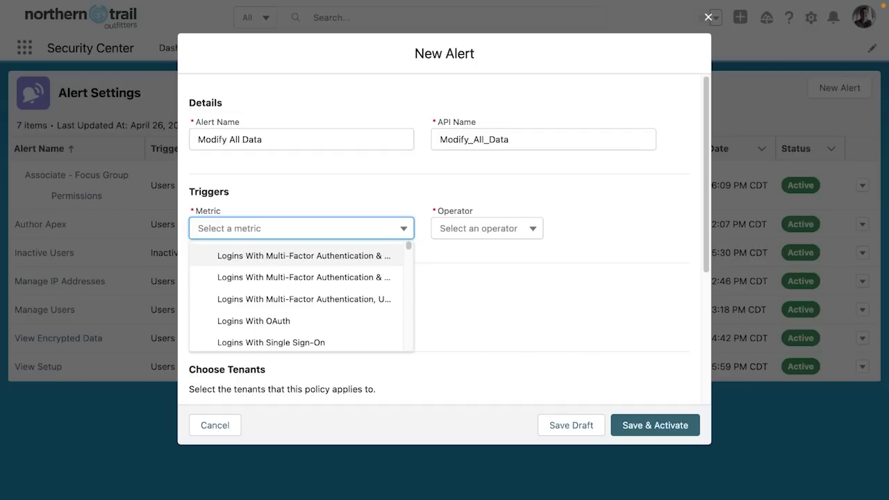
pyautogui.press('Down')
pyautogui.scroll(-10, 297, 297)
pyautogui.scroll(-10, 302, 298)
pyautogui.scroll(-1, 302, 297)
pyautogui.scroll(-8, 301, 297)
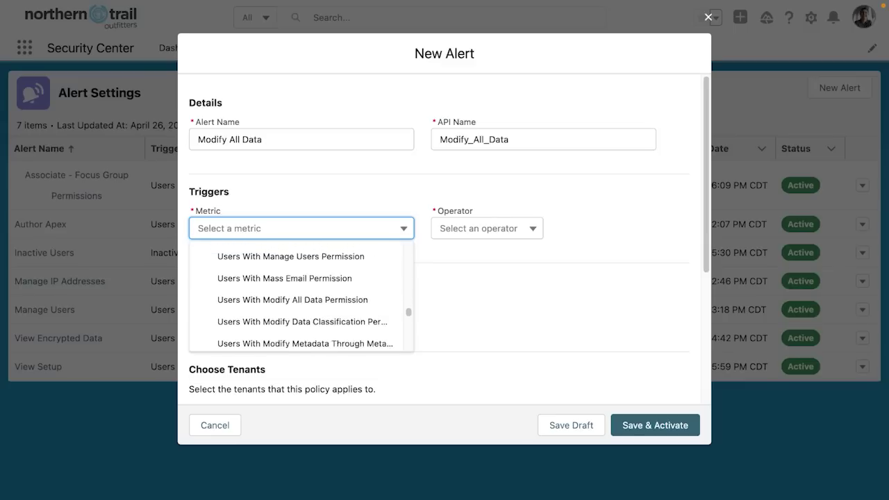
pyautogui.click(293, 297)
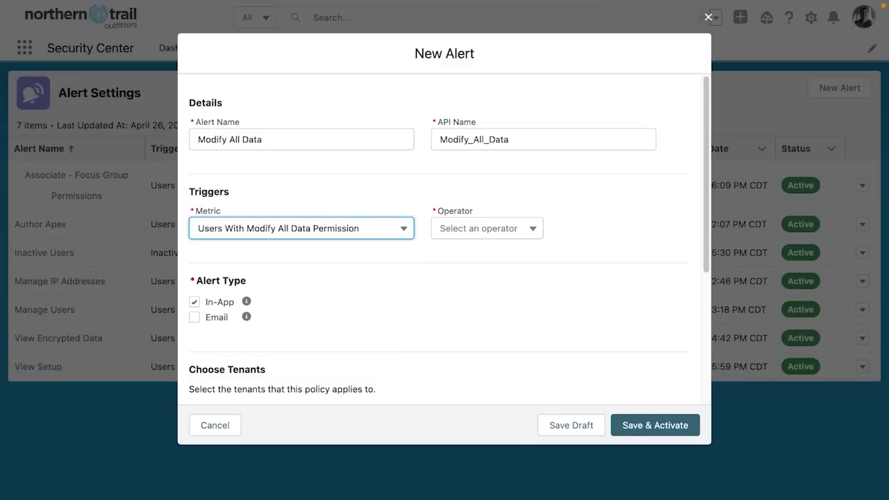
# Set the trigger condition to "greater than" with a value of 1
pyautogui.click(487, 228)
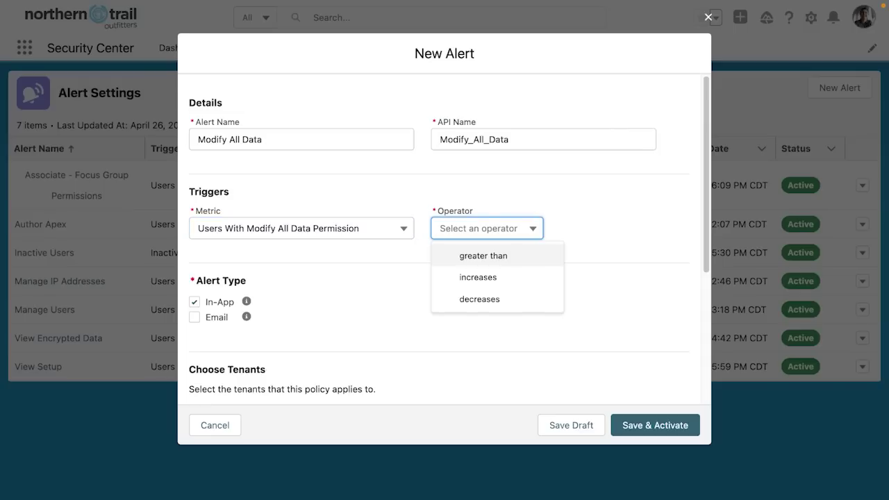
pyautogui.press('Down')
pyautogui.press('Down')
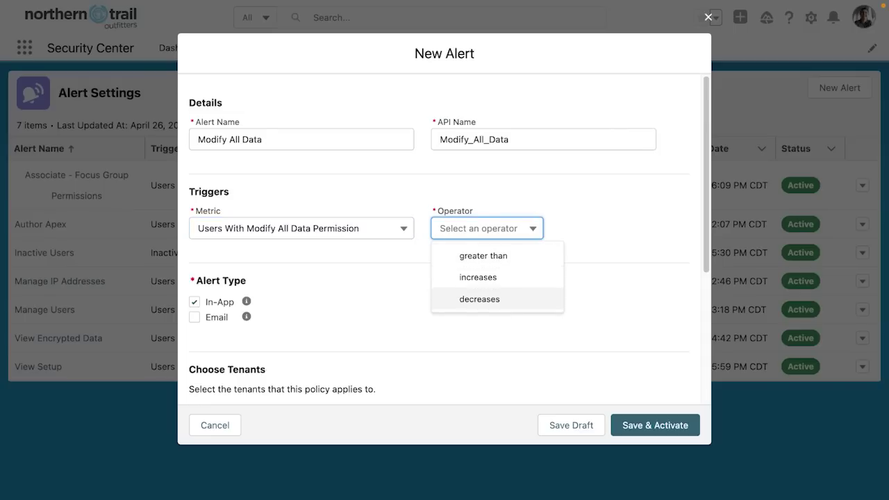
pyautogui.press('Up')
pyautogui.press('Up')
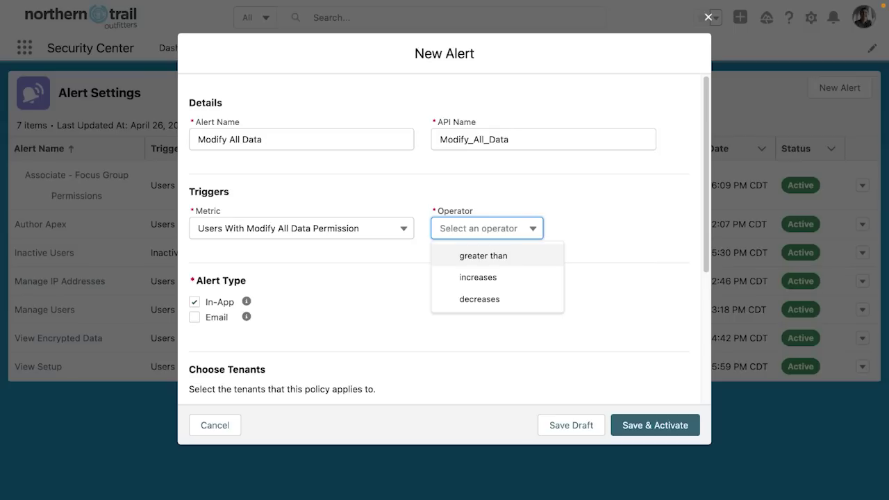
pyautogui.press('Return')
pyautogui.click(616, 228)
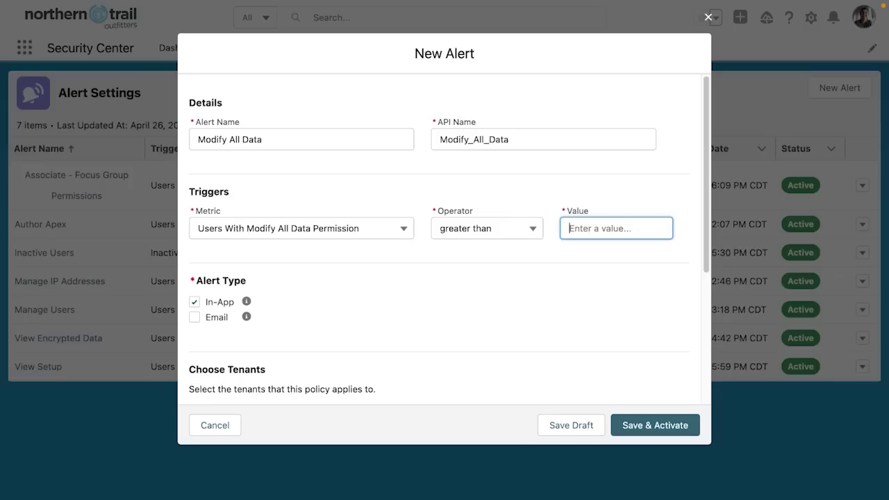
pyautogui.write('1')
pyautogui.click(195, 317)
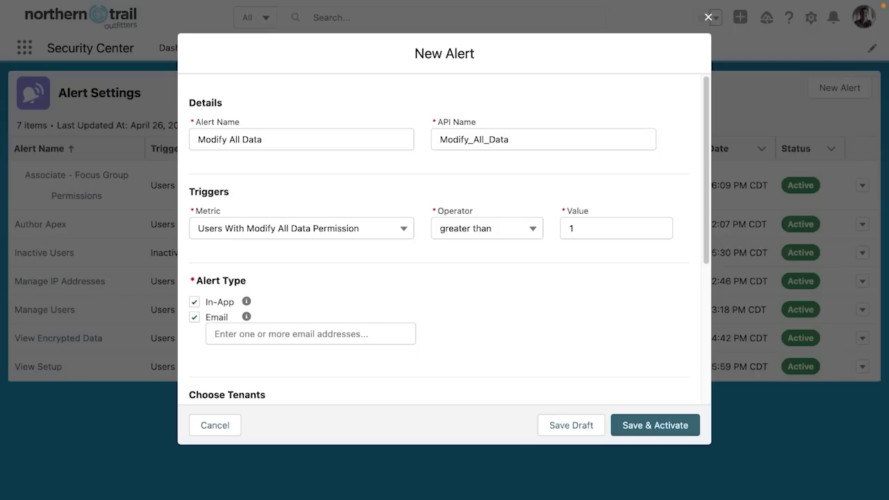
pyautogui.scroll(-1, 450, 237)
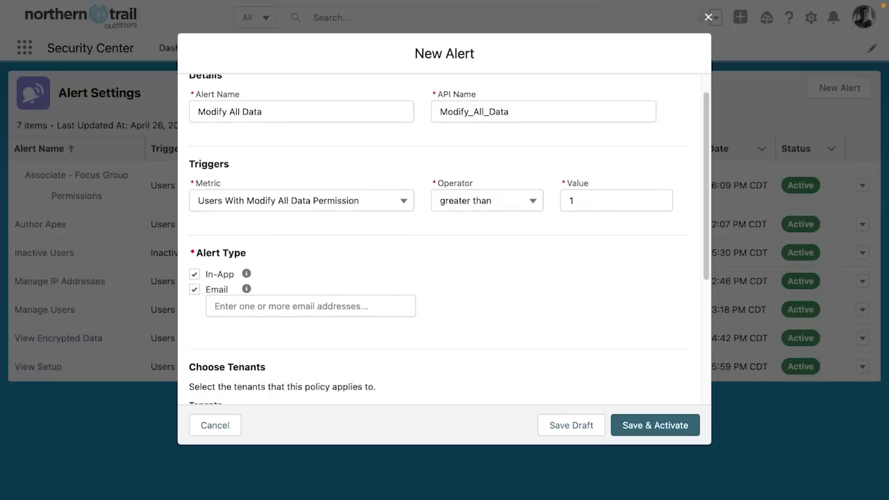
pyautogui.click(195, 289)
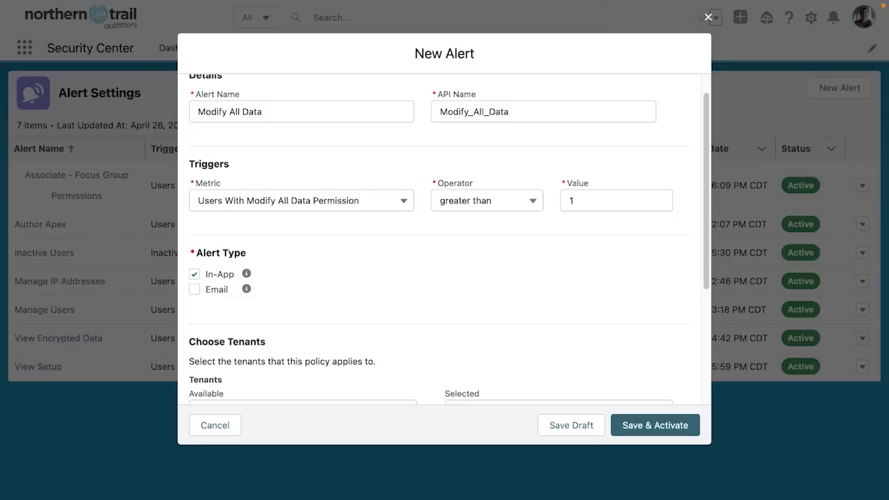
# Apply the alert to the NTO TDX22 tenant, and save and activate it
pyautogui.scroll(-3, 445, 236)
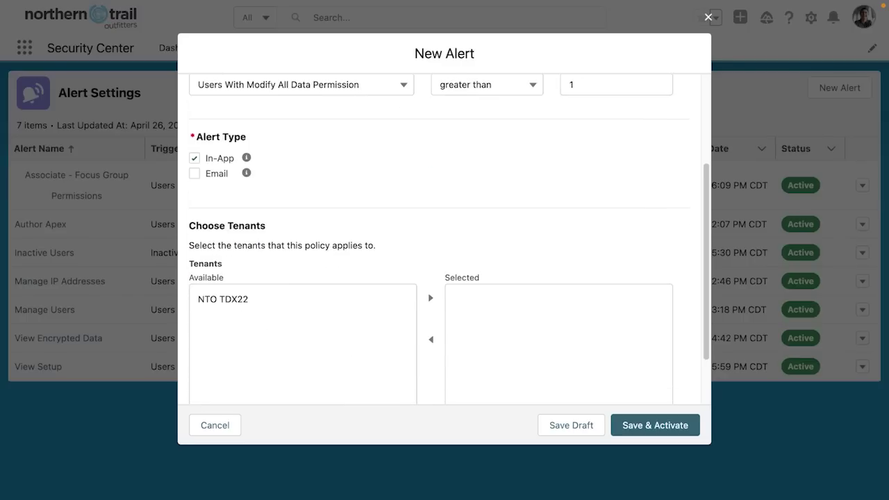
pyautogui.click(223, 299)
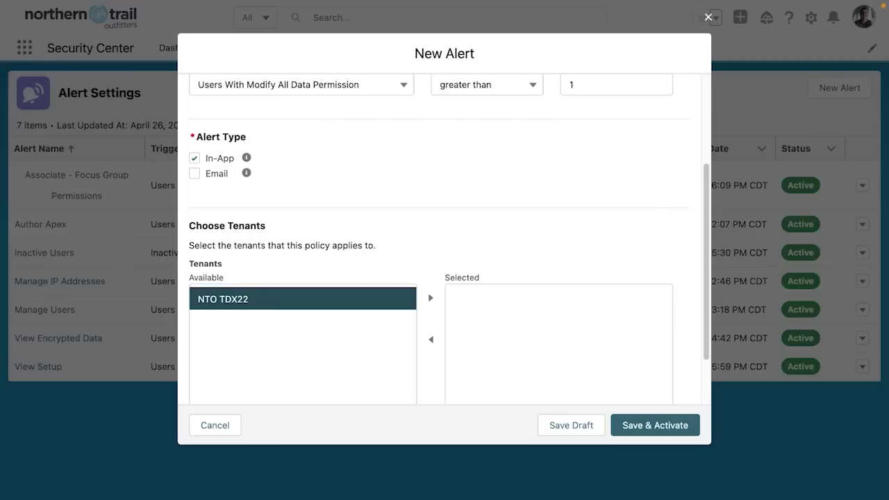
pyautogui.click(430, 298)
pyautogui.scroll(3, 431, 298)
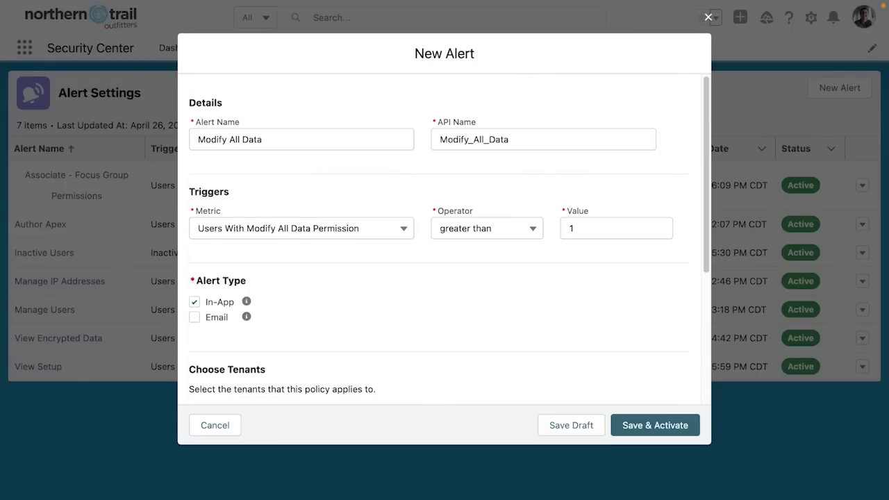
pyautogui.scroll(-4, 445, 236)
pyautogui.scroll(4, 445, 236)
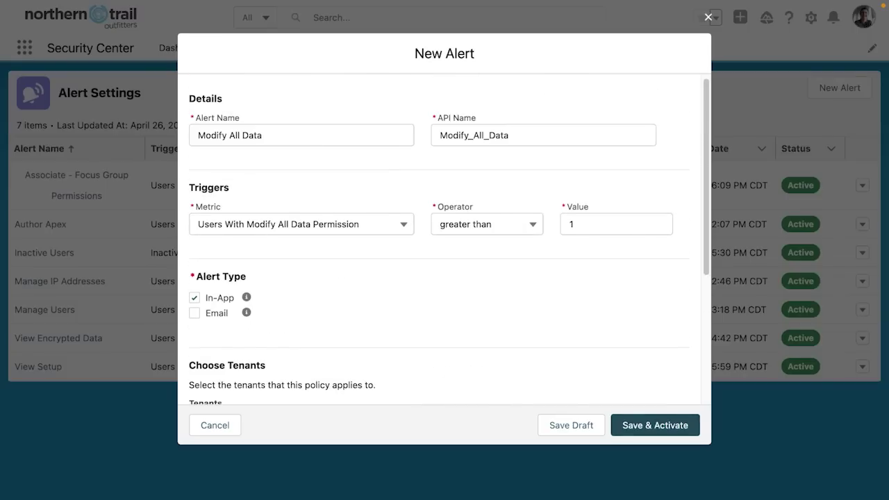
pyautogui.click(655, 425)
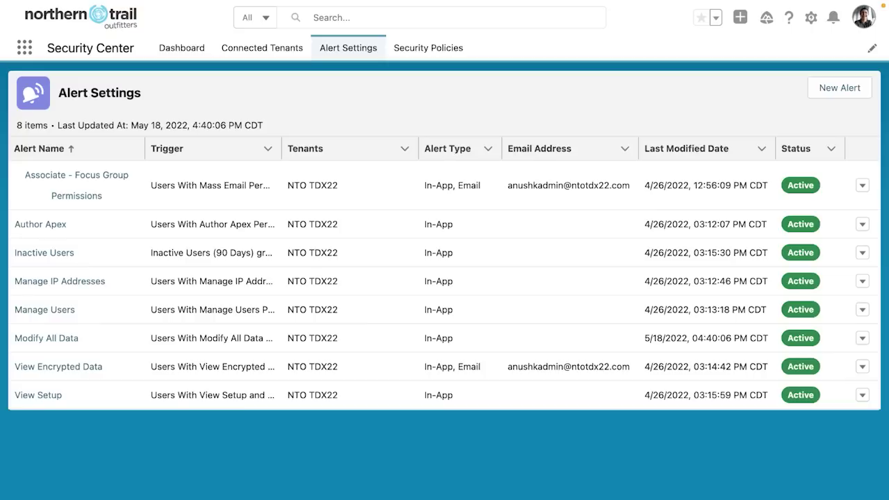
# Browse the dashboard's permission metrics from Assign Permission Sets to List Email Send, and examine the daily List Email Send changes around April 20–21
pyautogui.click(181, 47)
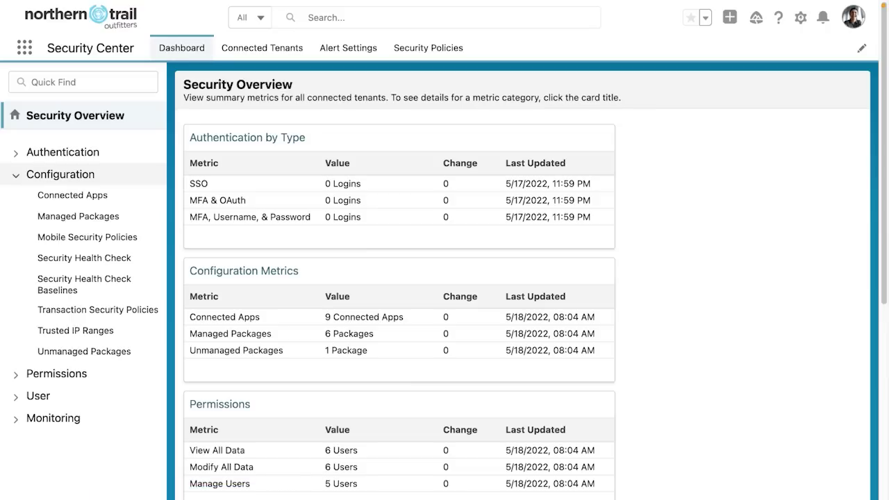
pyautogui.click(60, 174)
pyautogui.click(56, 196)
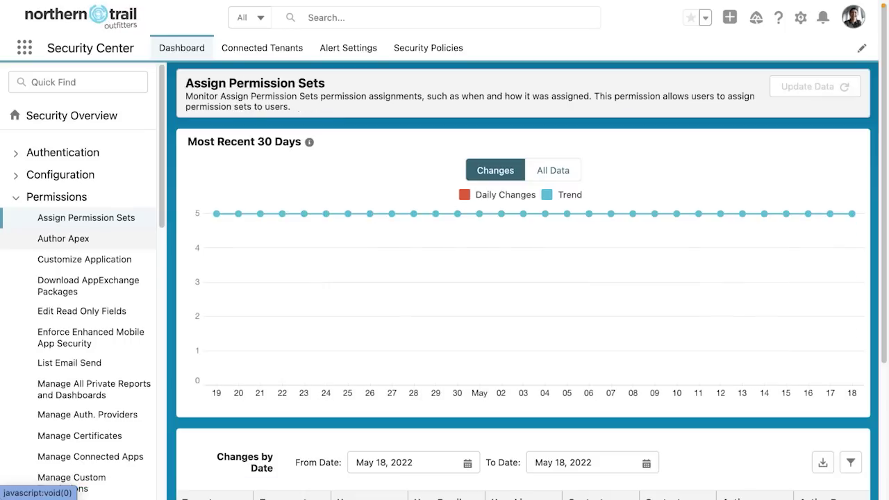
pyautogui.click(63, 239)
pyautogui.click(84, 259)
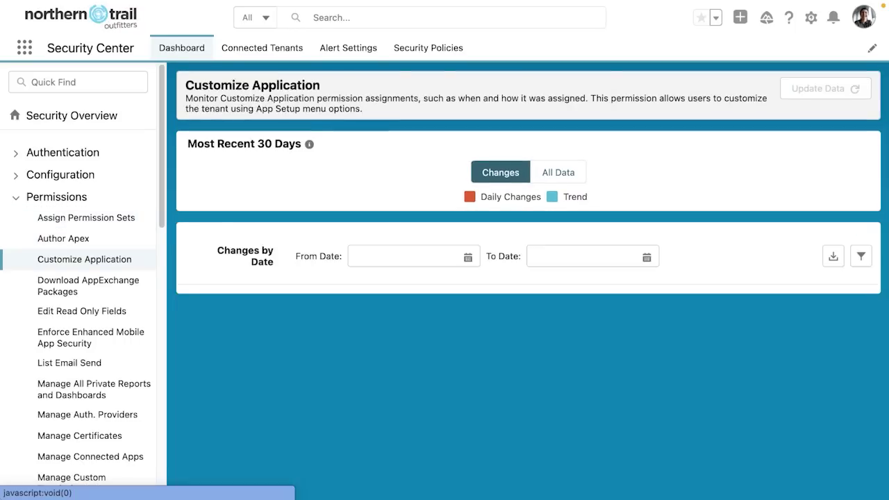
pyautogui.click(88, 286)
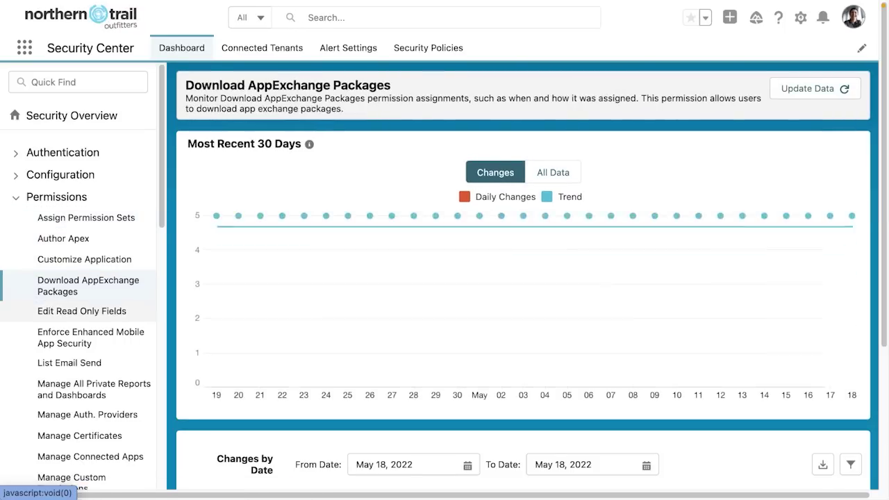
pyautogui.click(81, 312)
pyautogui.click(69, 363)
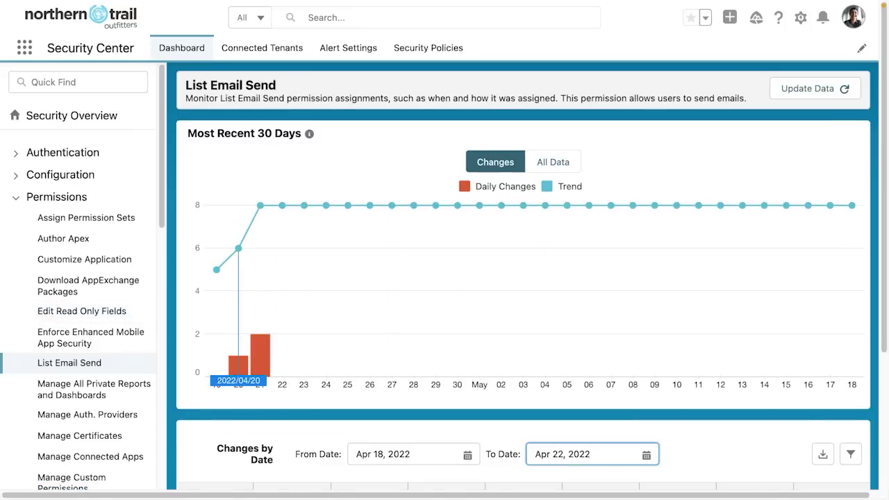
pyautogui.moveTo(238, 365)
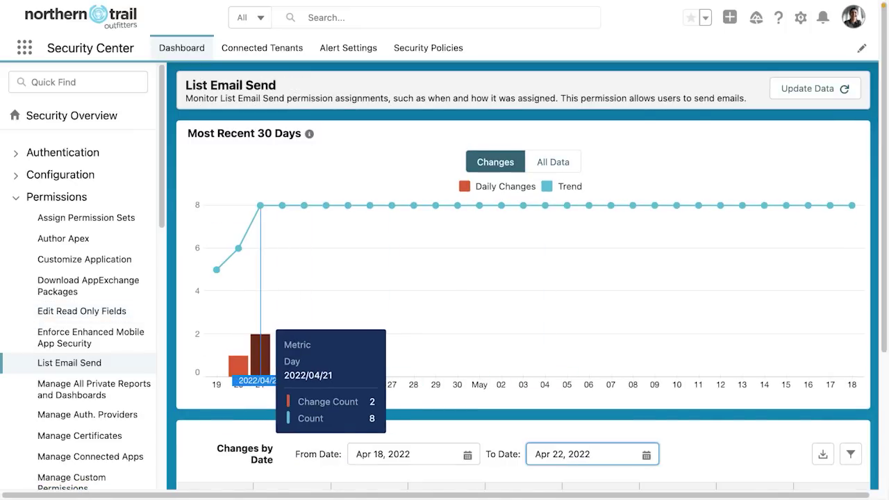